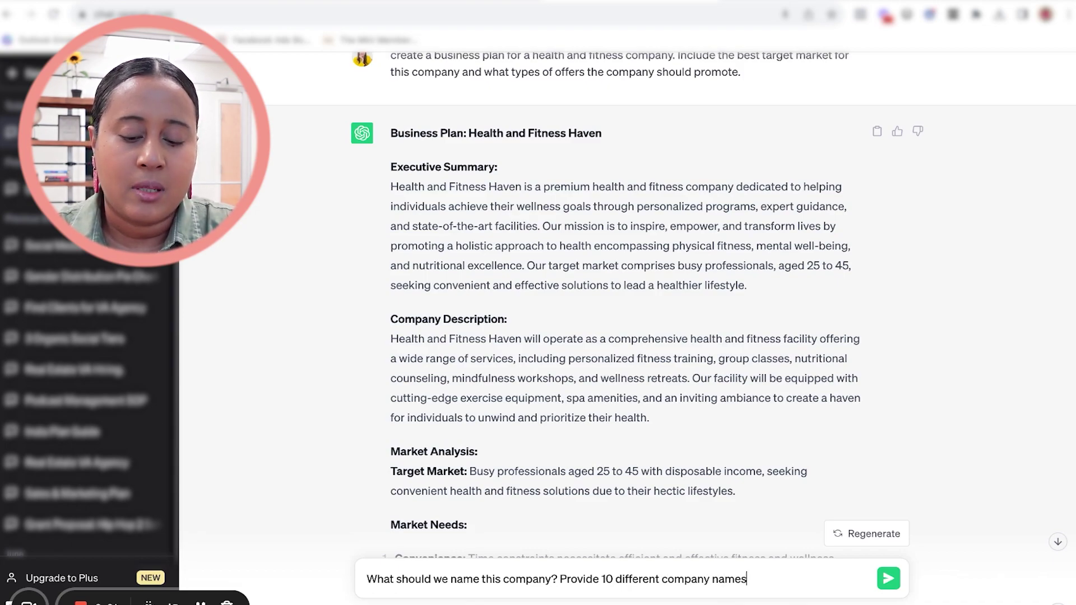
Submit the request for 10 different company names, and ask for "Create a startup expense plan for this new business"
{"action": "key", "text": "Return"}
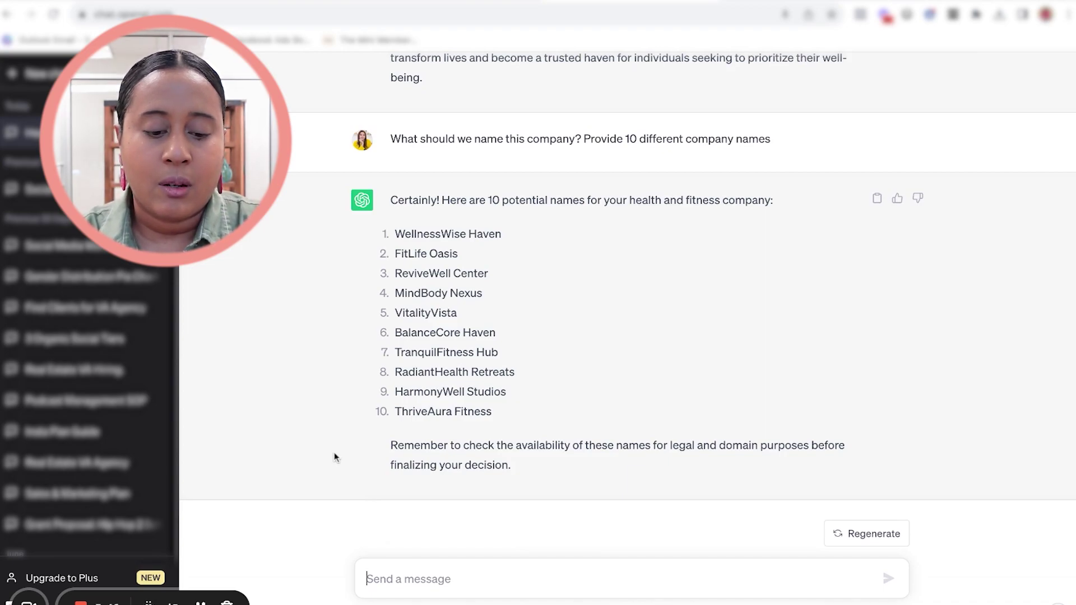
{"action": "type", "text": "Create a startup expense p"}
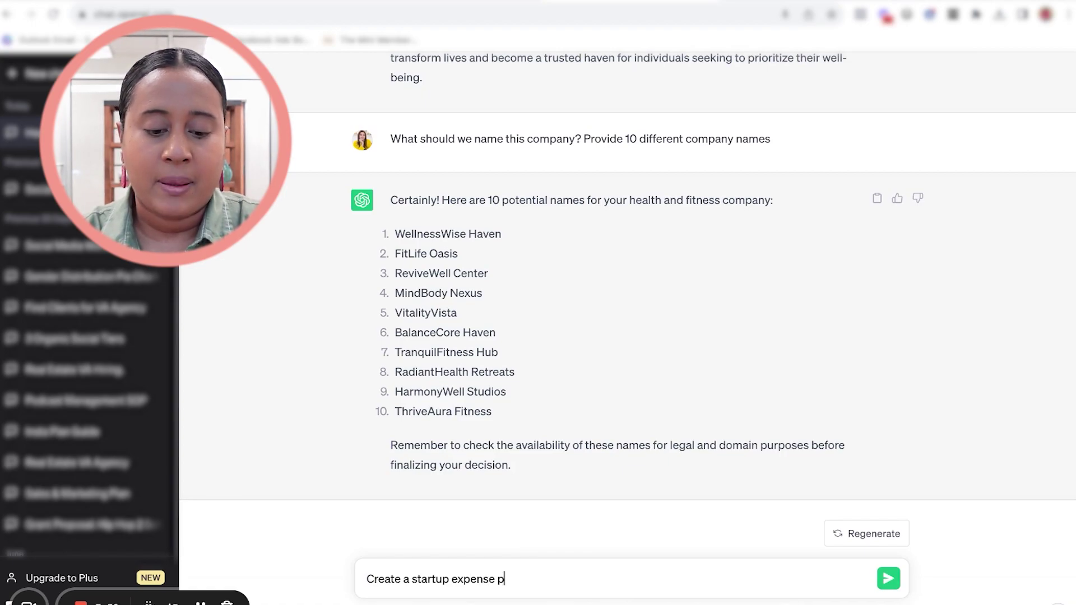
{"action": "type", "text": "business"}
{"action": "key", "text": "Return"}
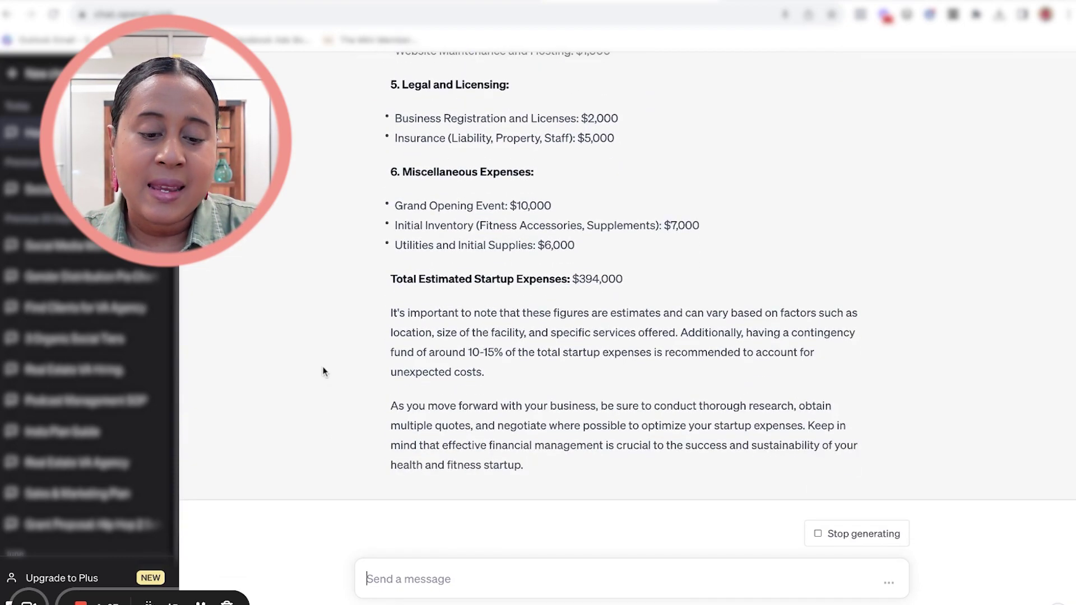
Examine the generated startup expense plan, from the facility and staffing costs through to the miscellaneous expenses
{"action": "scroll", "coordinate": [323, 371], "scroll_direction": "up", "scroll_amount": 5}
{"action": "scroll", "coordinate": [544, 336], "scroll_direction": "up", "scroll_amount": 8}
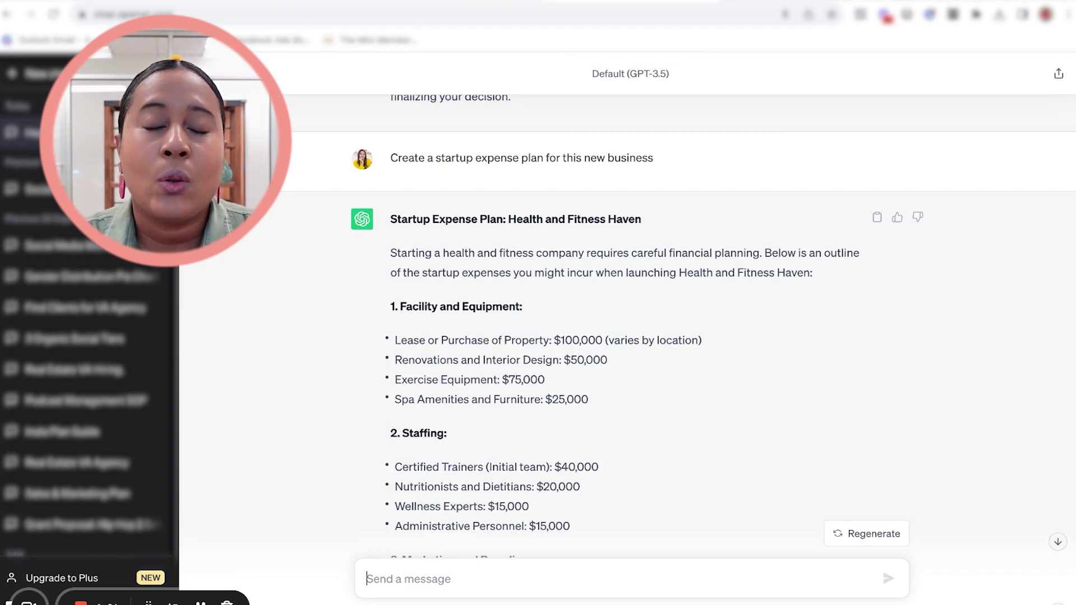
{"action": "scroll", "coordinate": [517, 190], "scroll_direction": "down", "scroll_amount": 10}
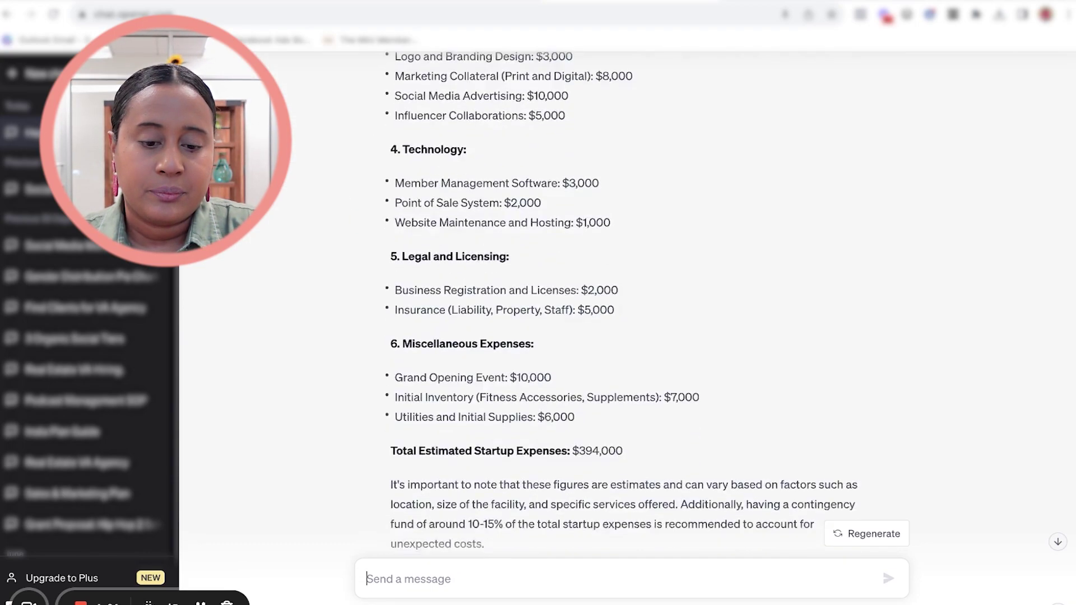
{"action": "scroll", "coordinate": [516, 189], "scroll_direction": "up", "scroll_amount": 5}
{"action": "scroll", "coordinate": [516, 189], "scroll_direction": "down", "scroll_amount": 8}
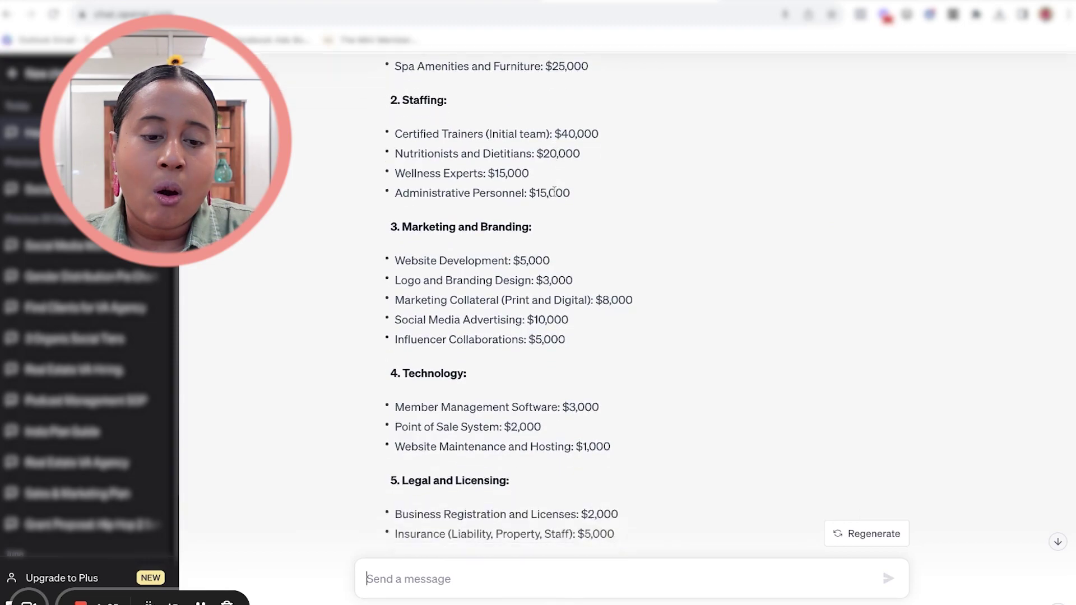
{"action": "scroll", "coordinate": [562, 259], "scroll_direction": "up", "scroll_amount": 6}
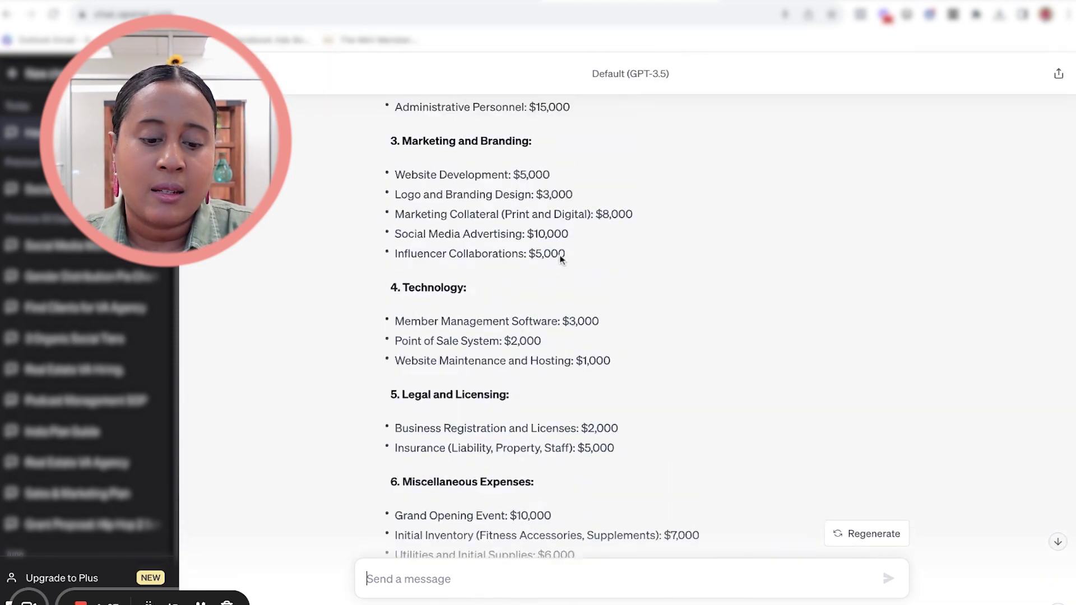
{"action": "scroll", "coordinate": [560, 257], "scroll_direction": "down", "scroll_amount": 6}
Ask for "Create a sales forecast for 12 months for this new business in a table format." and review the resulting table
{"action": "type", "text": "Cre"}
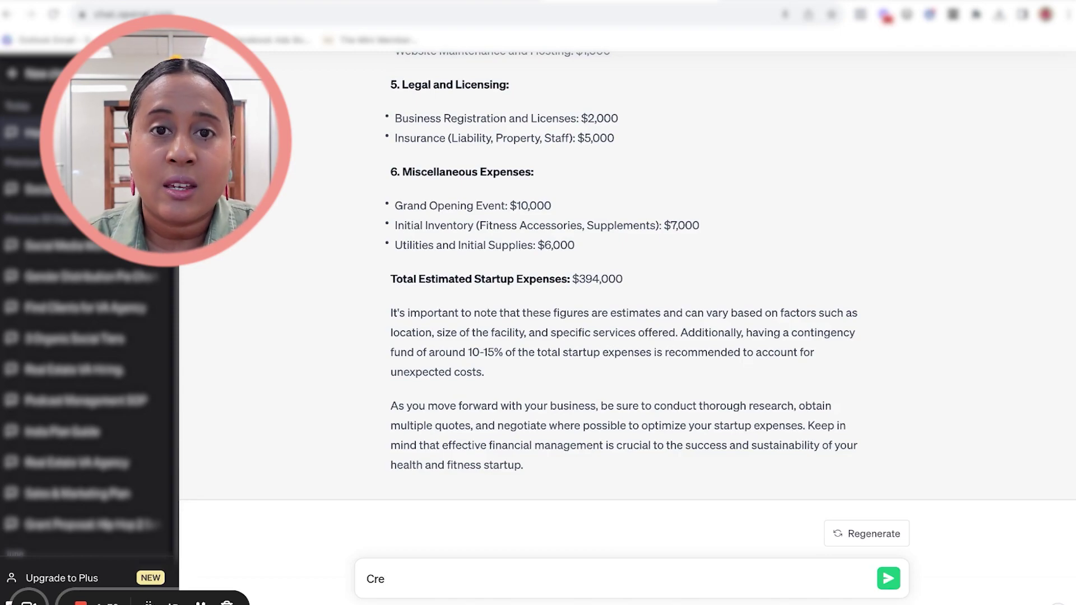
{"action": "type", "text": "ate a sales forecast for 12 months for this new business in a table format."}
{"action": "key", "text": "Return"}
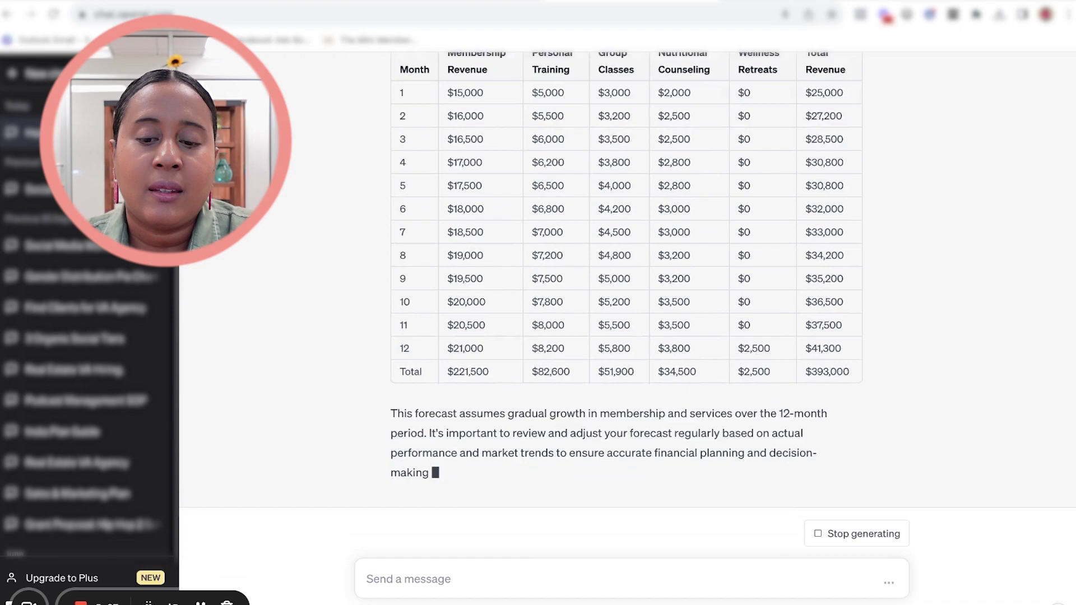
{"action": "scroll", "coordinate": [292, 375], "scroll_direction": "up", "scroll_amount": 3}
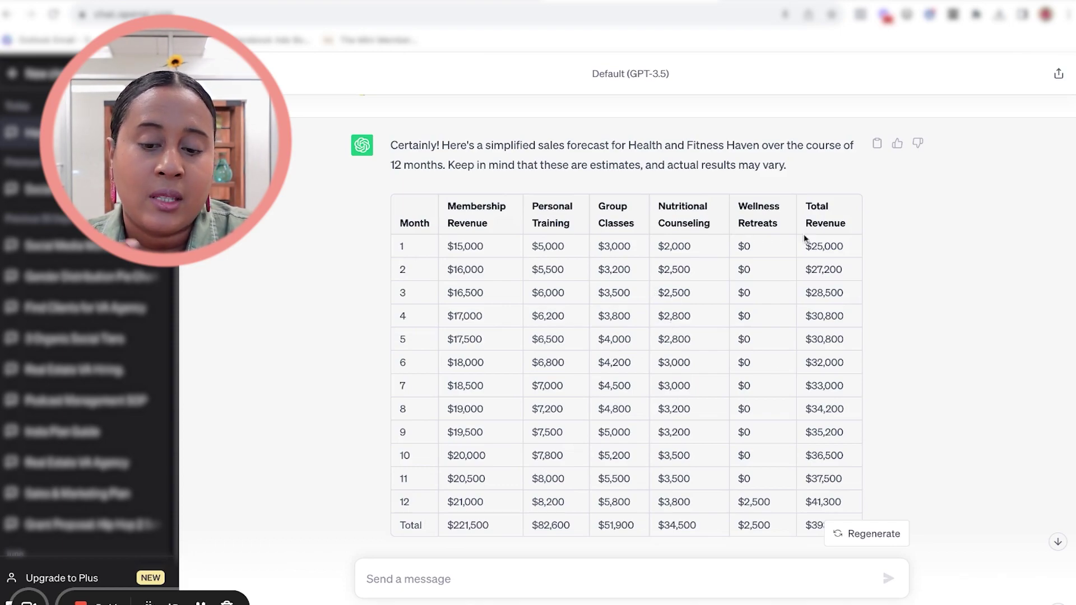
{"action": "scroll", "coordinate": [924, 319], "scroll_direction": "down", "scroll_amount": 3}
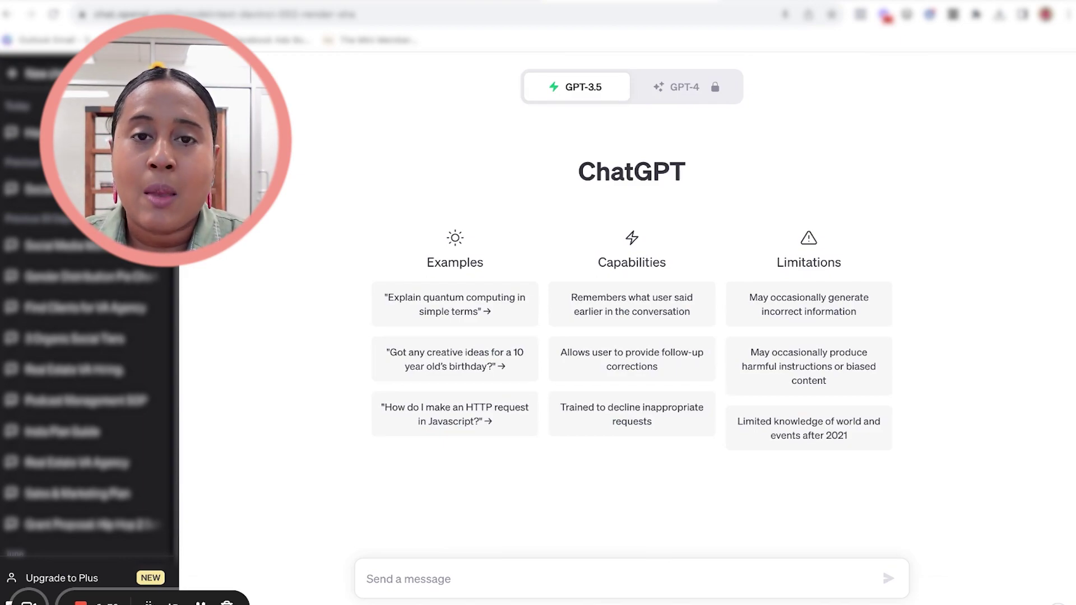
In a new chat, ask "What type of ebook should I create to sell for $47 about growing on instagram" and review the outline
{"action": "type", "text": "What type of ebook should I create to sell for $47 about growing on instagram"}
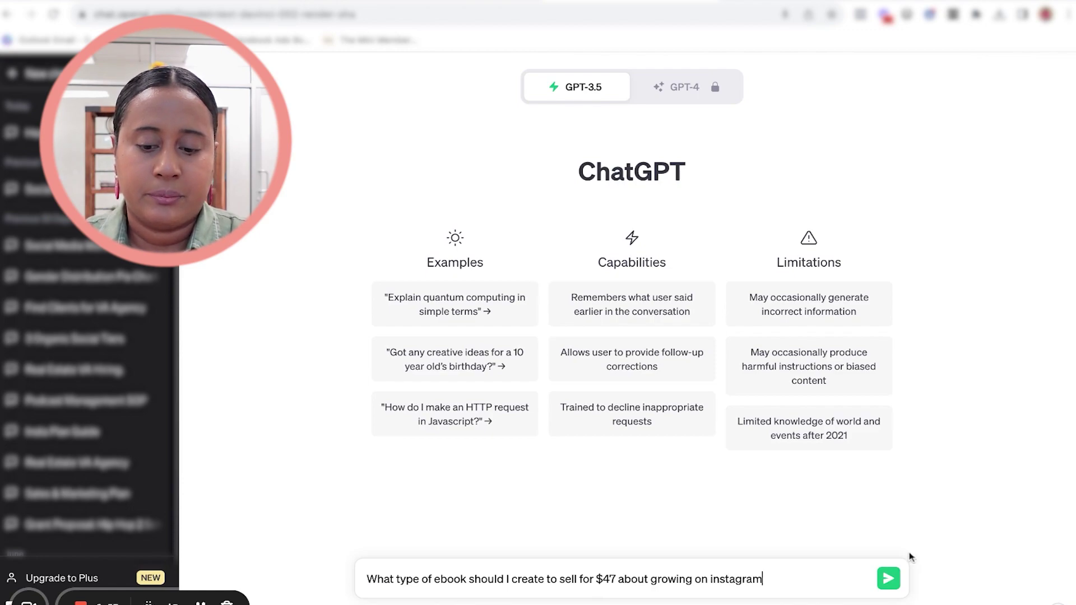
{"action": "key", "text": "Return"}
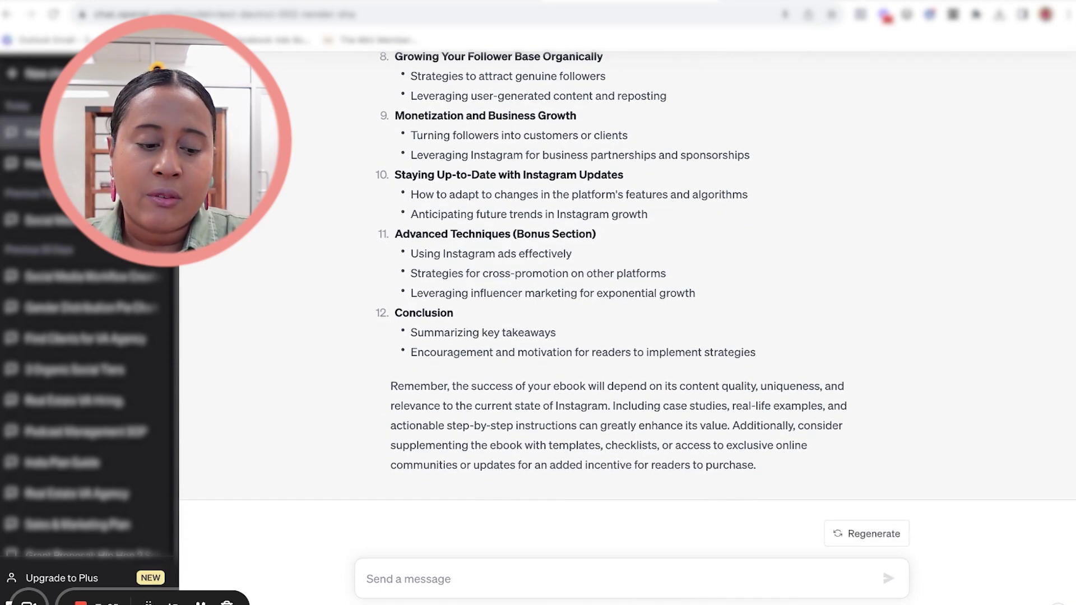
{"action": "scroll", "coordinate": [924, 451], "scroll_direction": "up", "scroll_amount": 10}
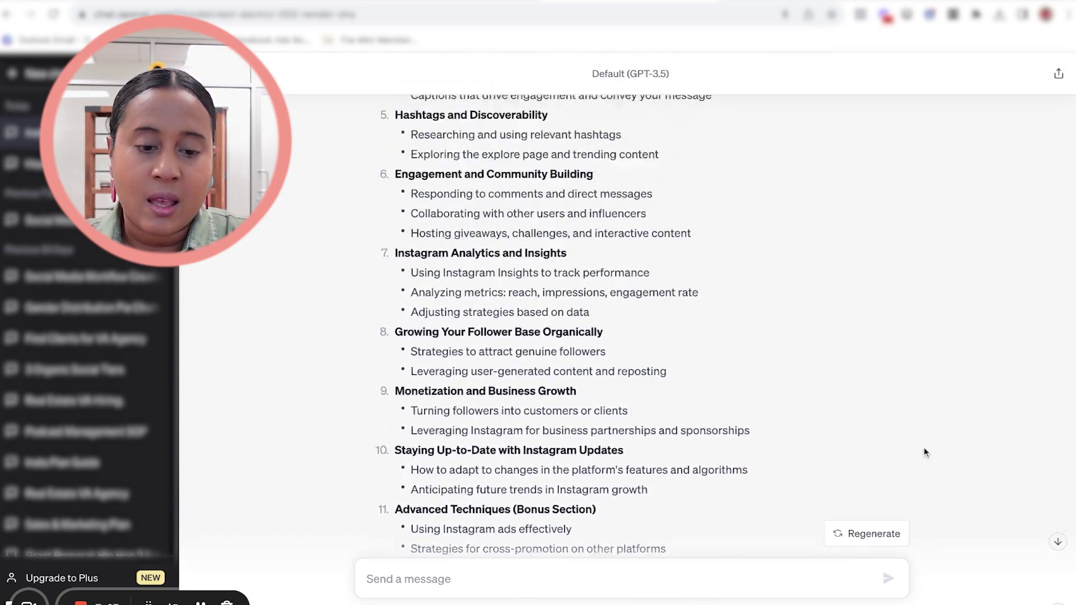
{"action": "scroll", "coordinate": [645, 325], "scroll_direction": "up", "scroll_amount": 4}
{"action": "scroll", "coordinate": [645, 325], "scroll_direction": "down", "scroll_amount": 2}
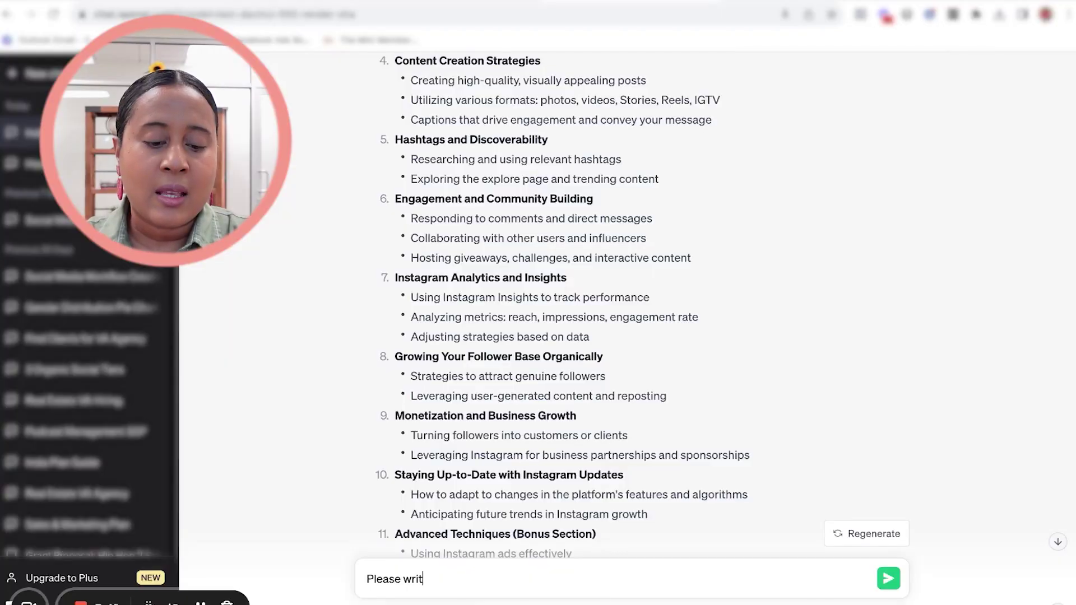
Write a follow-up prompt reading "Please write out in more detail the sections of this ebook"
{"action": "type", "text": "e "}
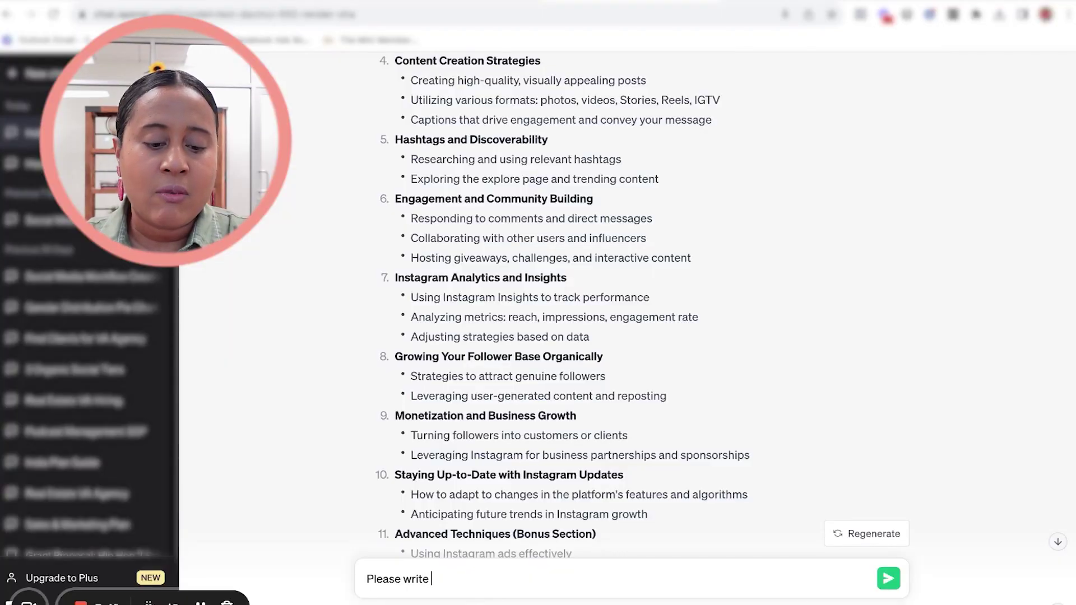
{"action": "type", "text": "out the sec"}
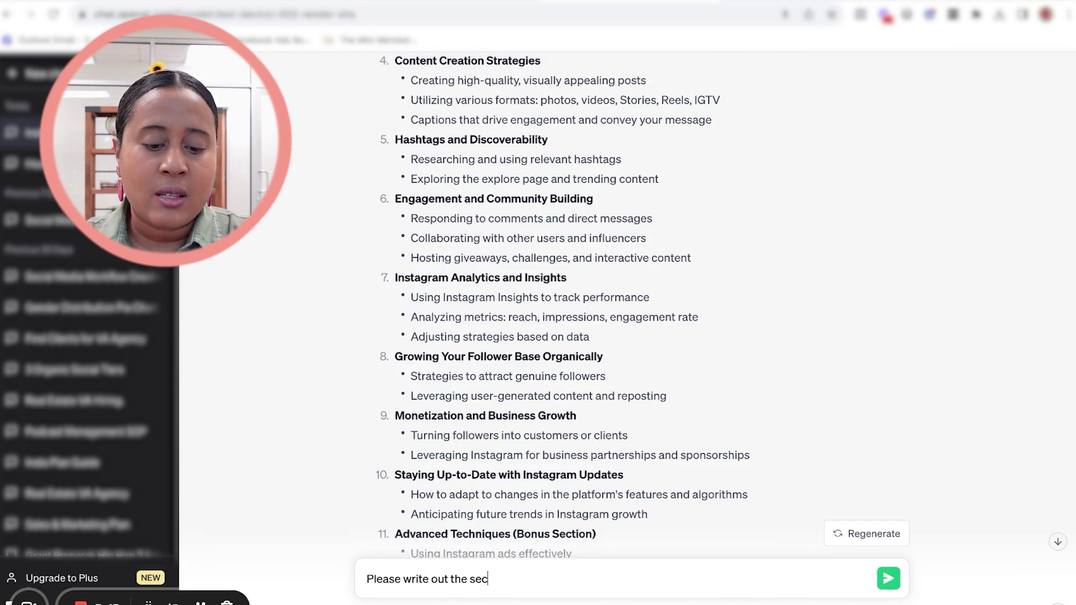
{"action": "key", "text": "BackSpace"}
{"action": "key", "text": "BackSpace"}
{"action": "key", "text": "BackSpace"}
{"action": "key", "text": "BackSpace"}
{"action": "key", "text": "BackSpace"}
{"action": "key", "text": "BackSpace"}
{"action": "key", "text": "BackSpace"}
{"action": "type", "text": "in more detail the "}
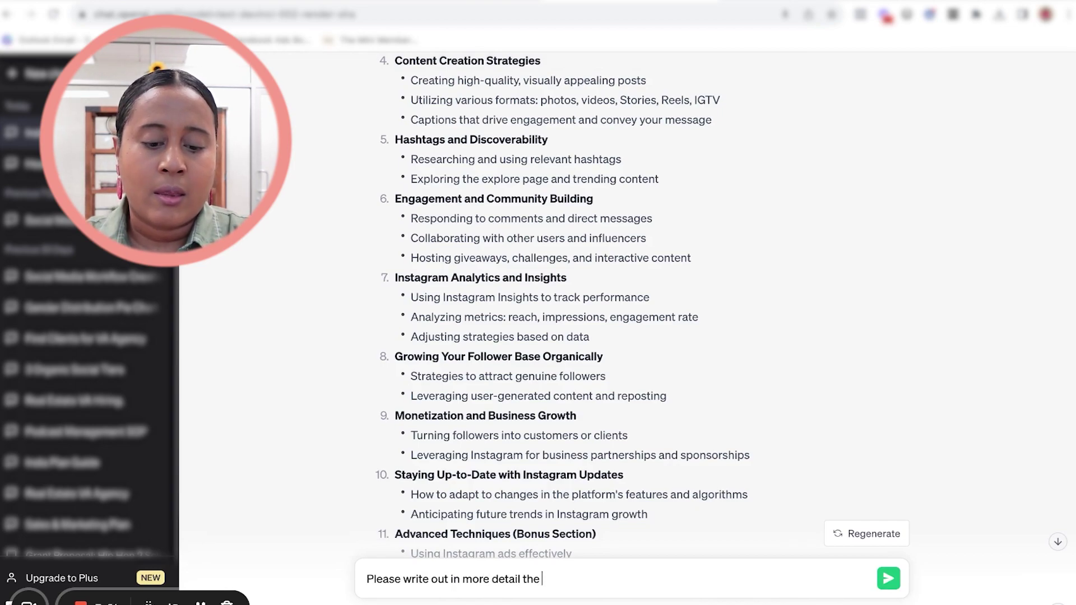
{"action": "type", "text": "sections of this ebook"}
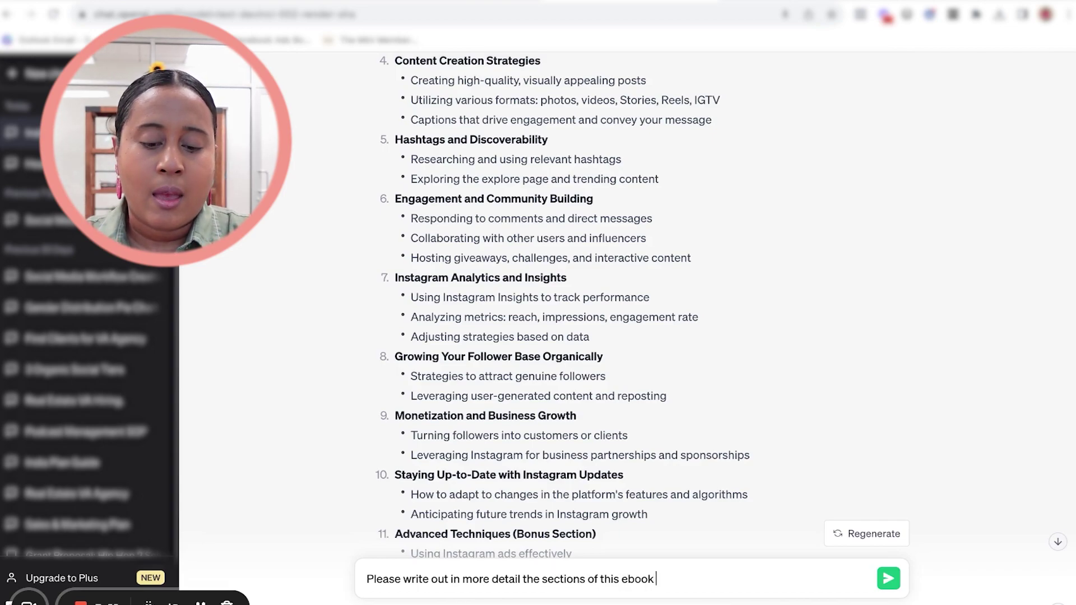
Extend the ebook prompt with "and write this in the first person,"
{"action": "type", "text": " and use"}
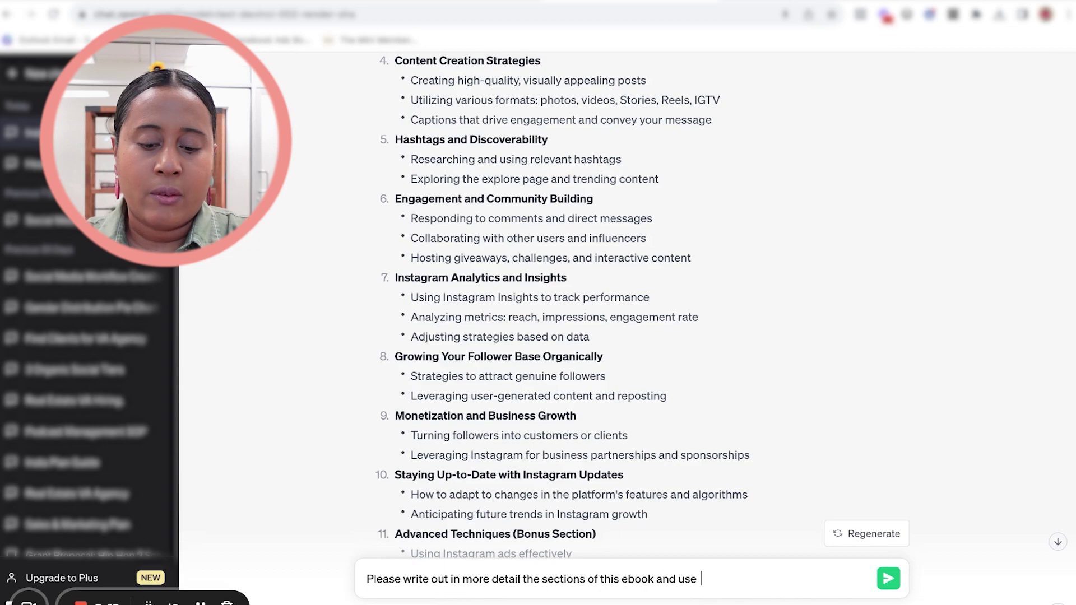
{"action": "key", "text": "BackSpace"}
{"action": "key", "text": "BackSpace"}
{"action": "key", "text": "BackSpace"}
{"action": "key", "text": "BackSpace"}
{"action": "type", "text": "writ"}
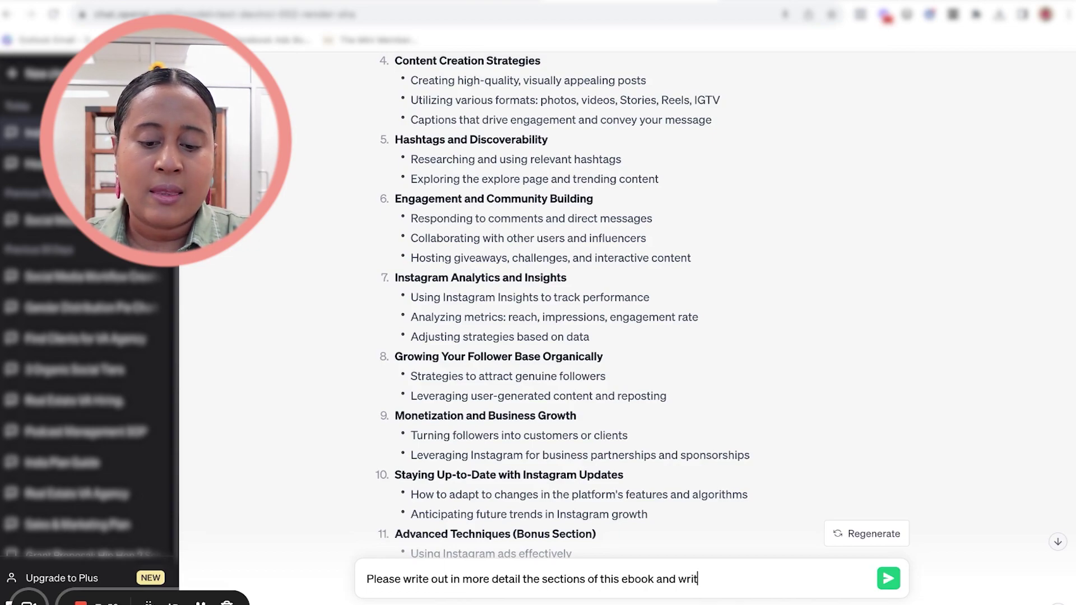
{"action": "type", "text": "e this in the first person,"}
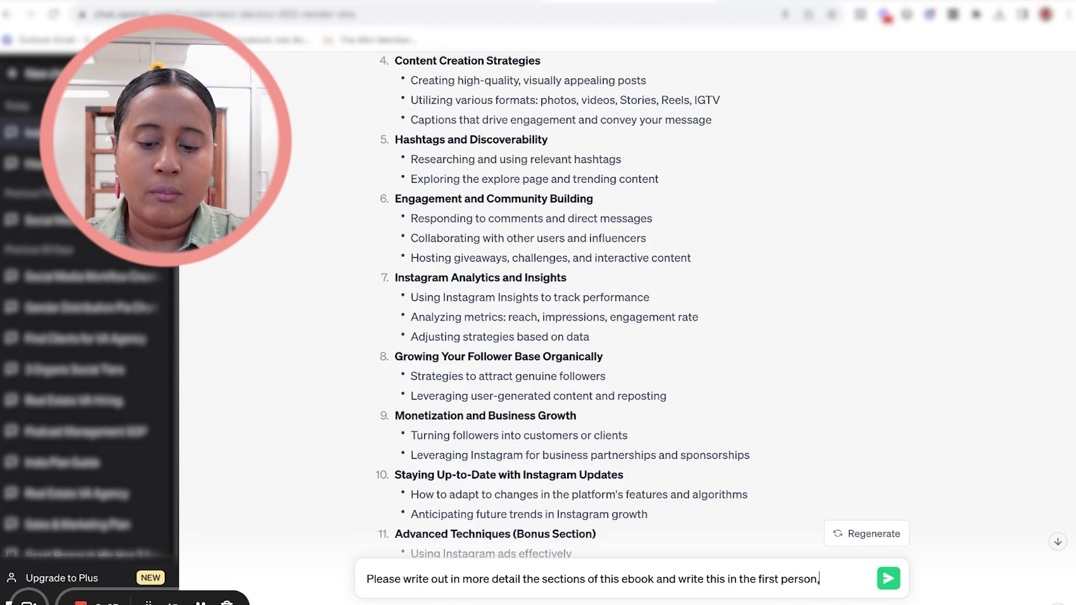
Complete the prompt with "in an upbeat and friendly tone of voice aimed at people aged 25 - 55.", submit it and review the chapters
{"action": "type", "text": " in a"}
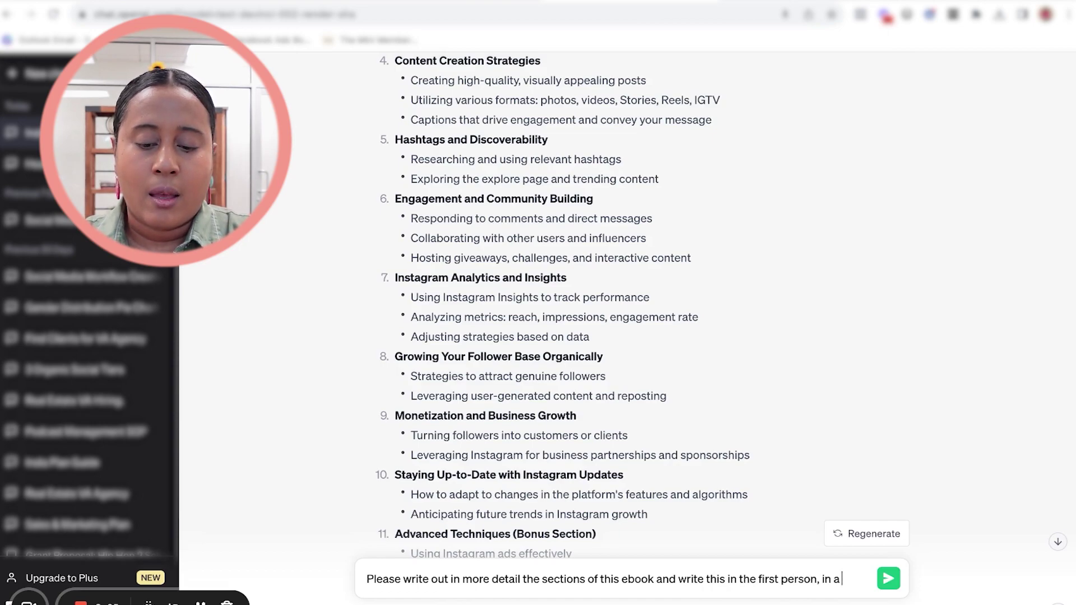
{"action": "type", "text": " u"}
{"action": "type", "text": " upb"}
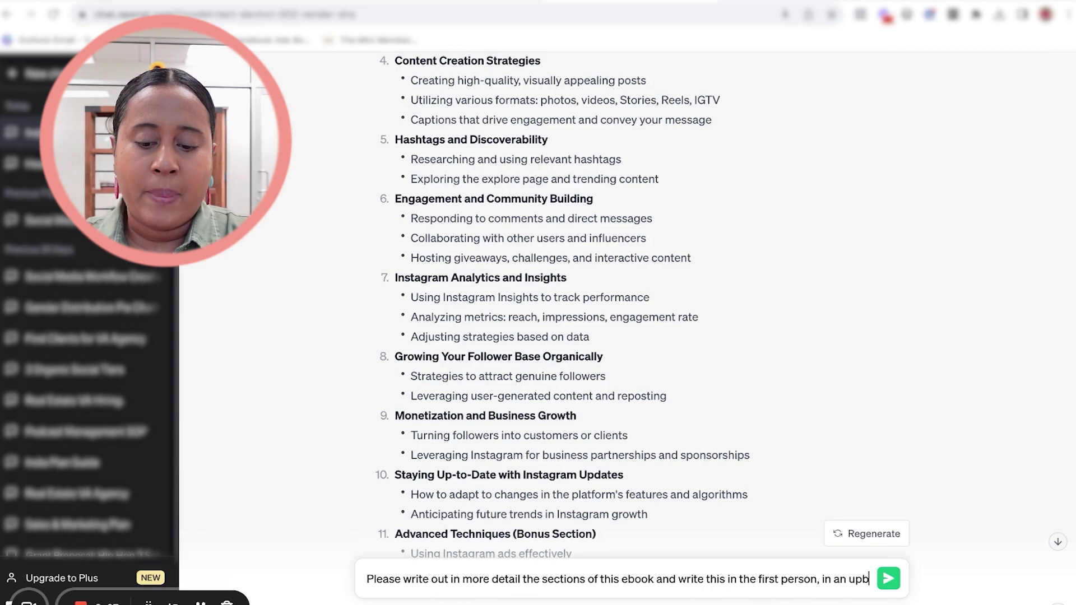
{"action": "type", "text": "eat and friendly "}
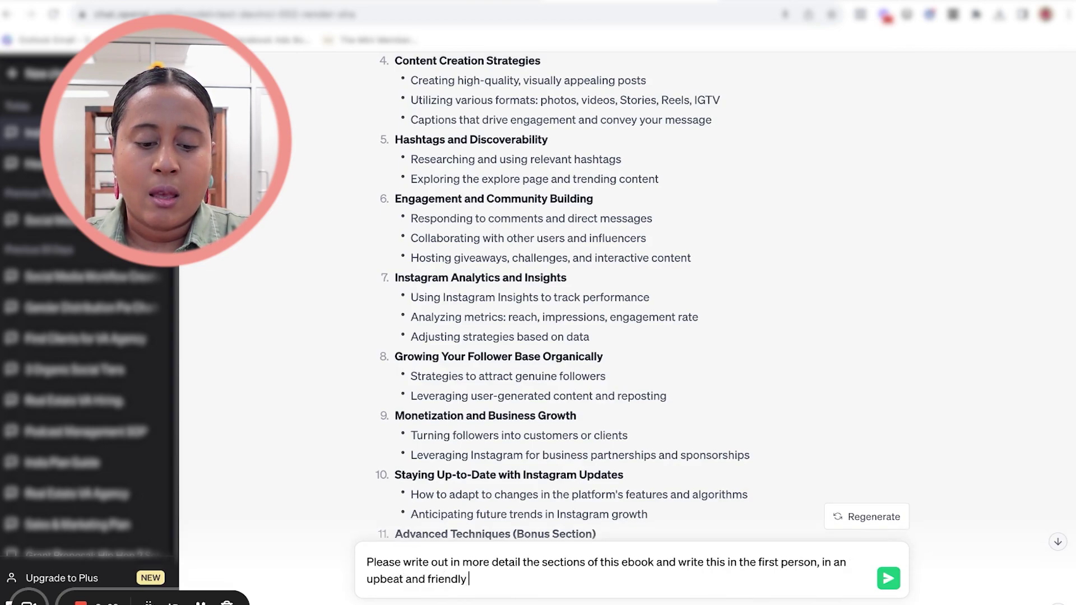
{"action": "type", "text": "tone of voice"}
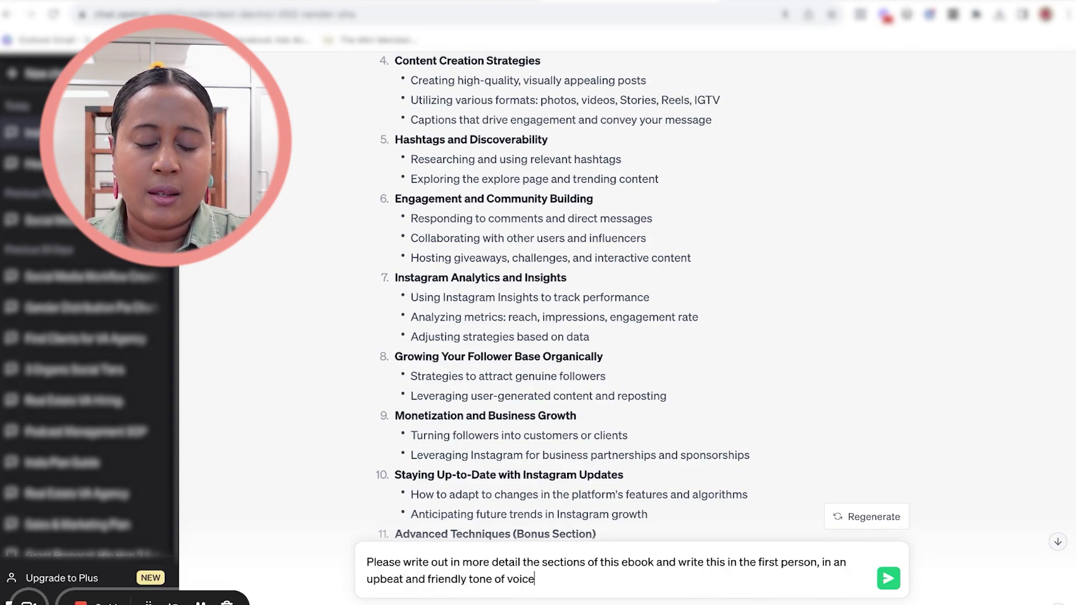
{"action": "type", "text": " aimed at p"}
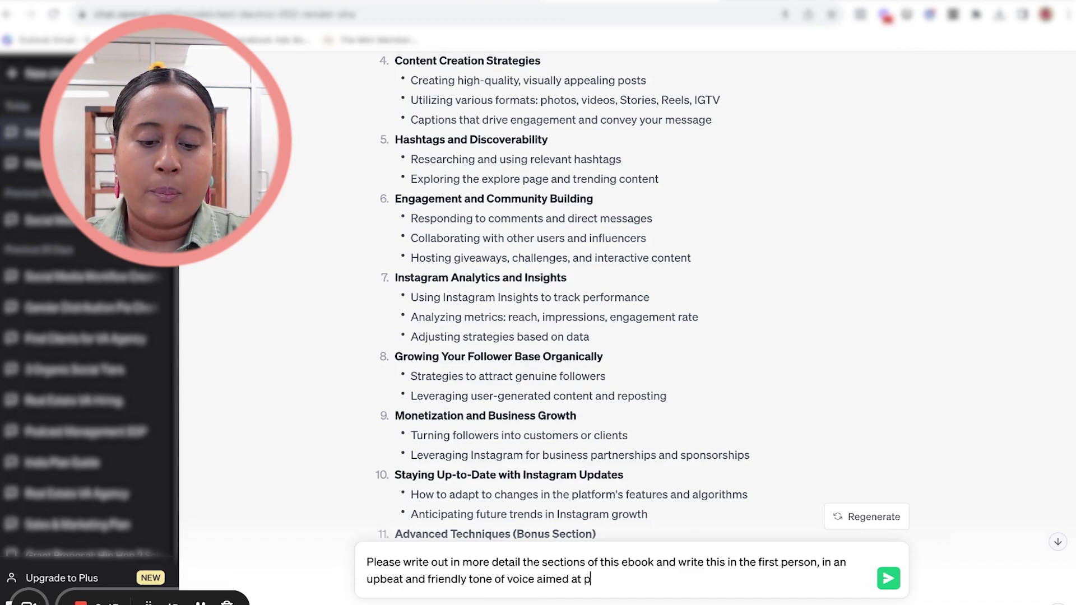
{"action": "type", "text": "eople aged "}
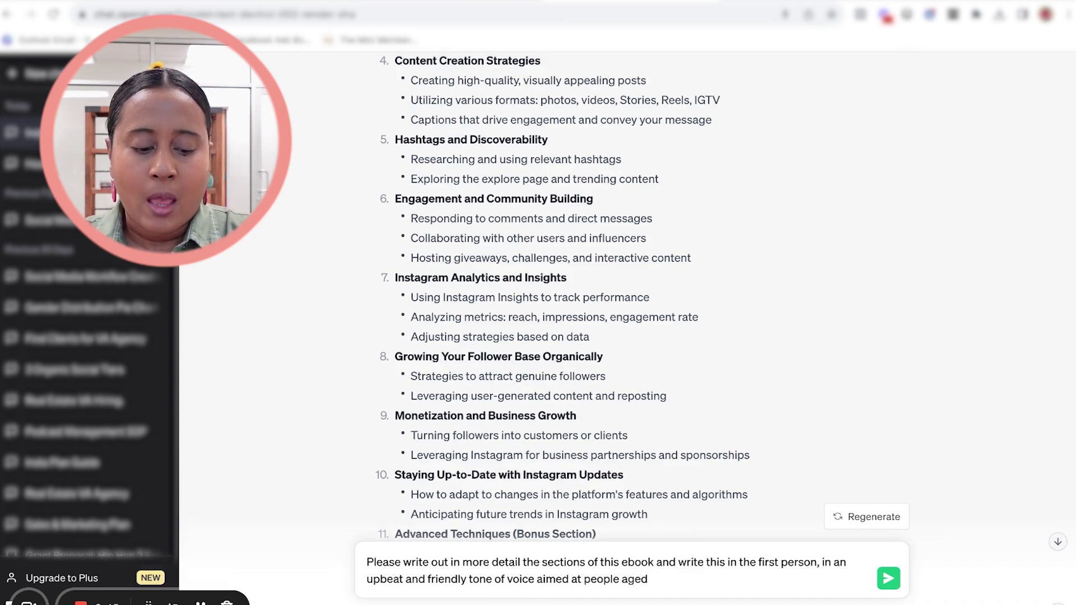
{"action": "type", "text": "25 - 55."}
{"action": "key", "text": "Return"}
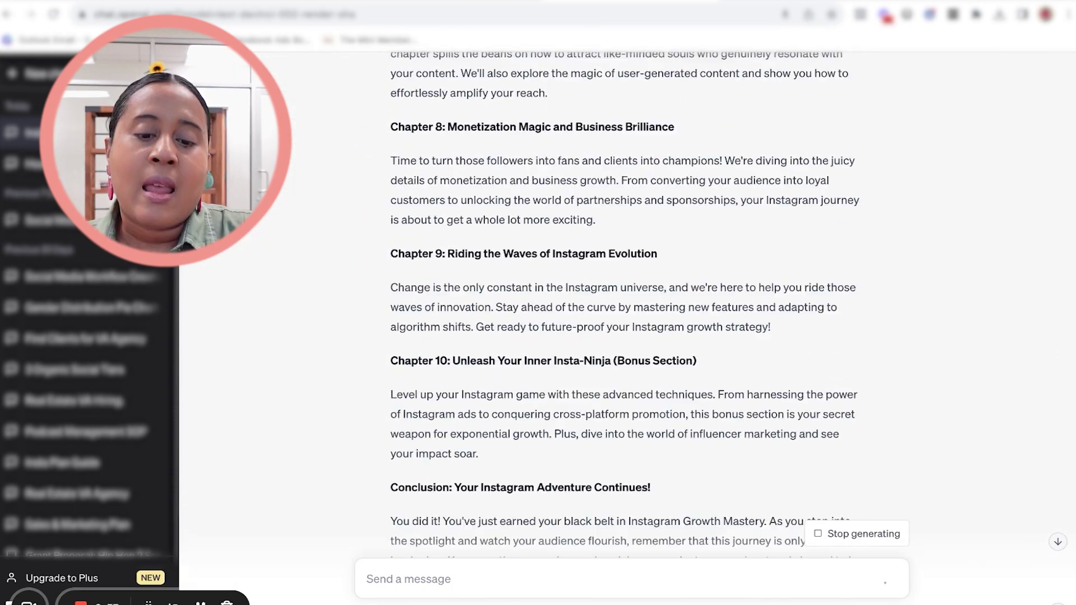
{"action": "scroll", "coordinate": [627, 303], "scroll_direction": "up", "scroll_amount": 4}
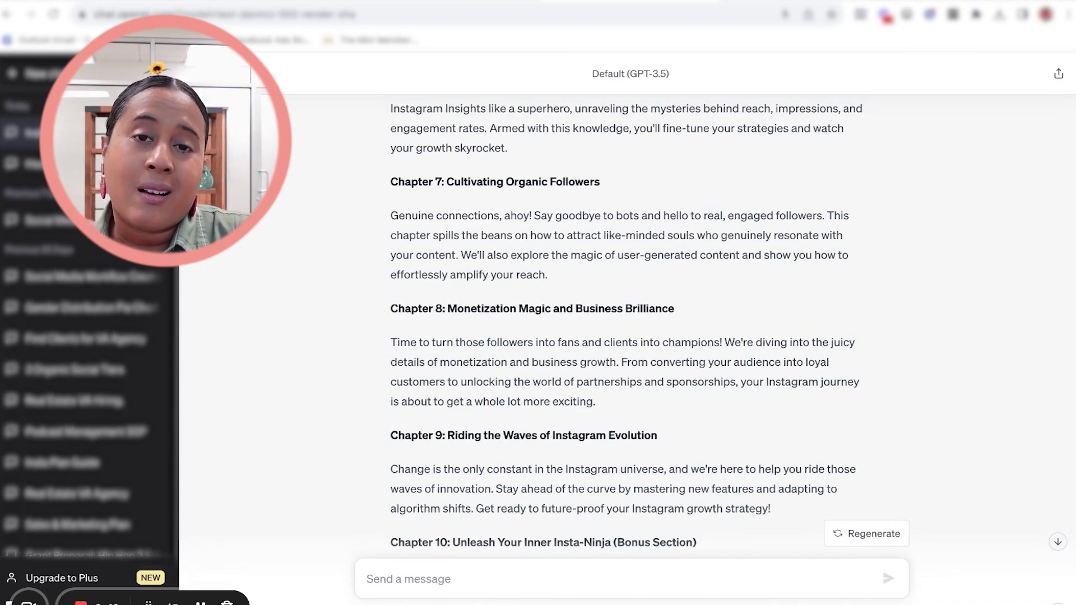
{"action": "scroll", "coordinate": [627, 303], "scroll_direction": "down", "scroll_amount": 6}
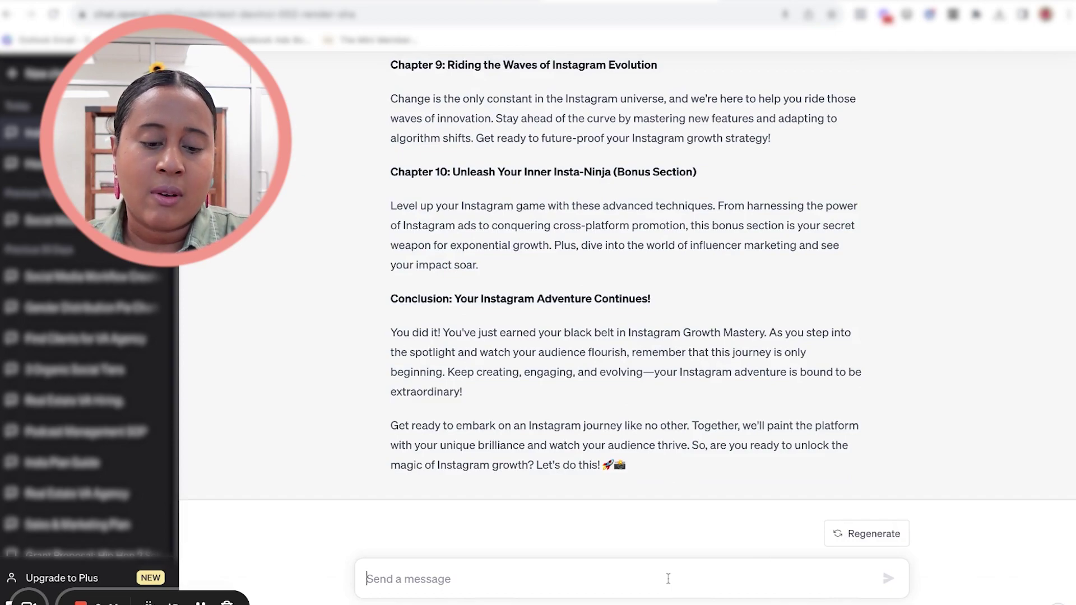
Submit the prompt "Create a sample content calendar for Instagram to include in this ebook as an example for the reader"
{"action": "type", "text": "Cre"}
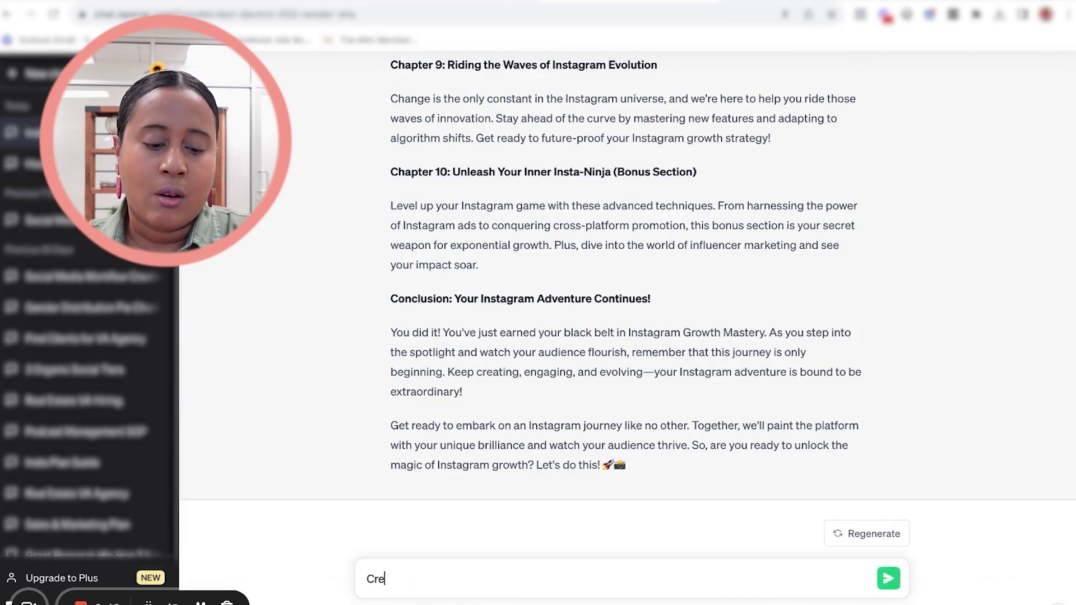
{"action": "type", "text": "ate a sample content c"}
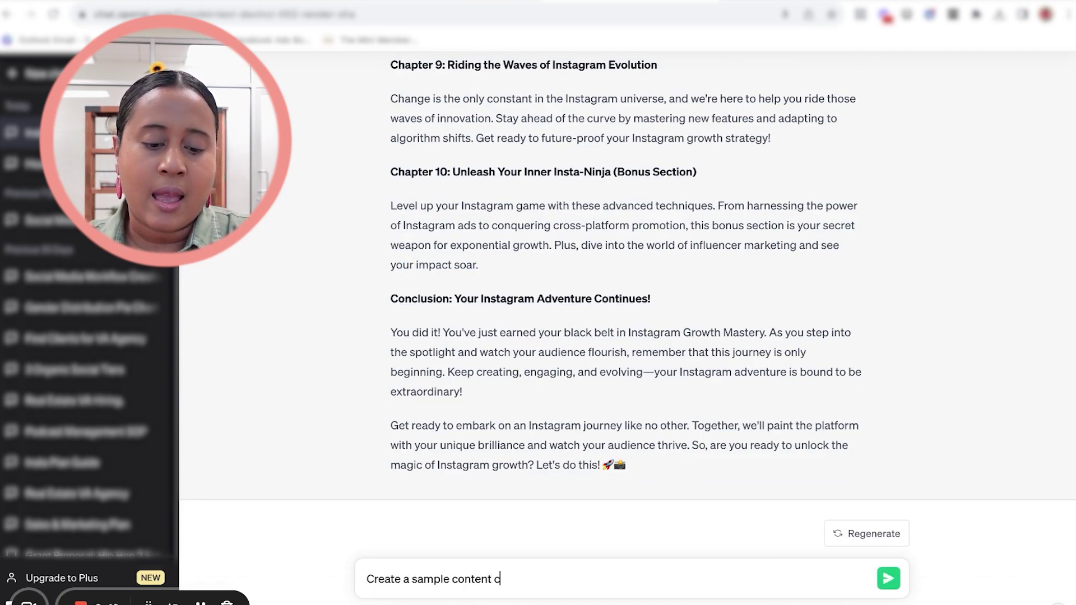
{"action": "type", "text": "alendar for Instagrma"}
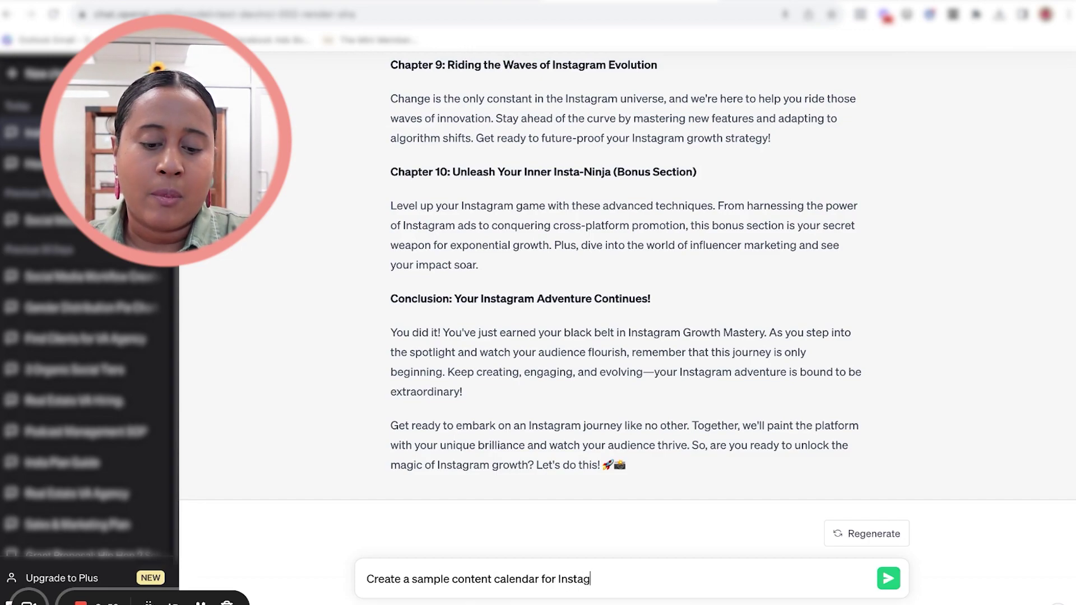
{"action": "key", "text": "BackSpace"}
{"action": "key", "text": "BackSpace"}
{"action": "type", "text": "am to inclu"}
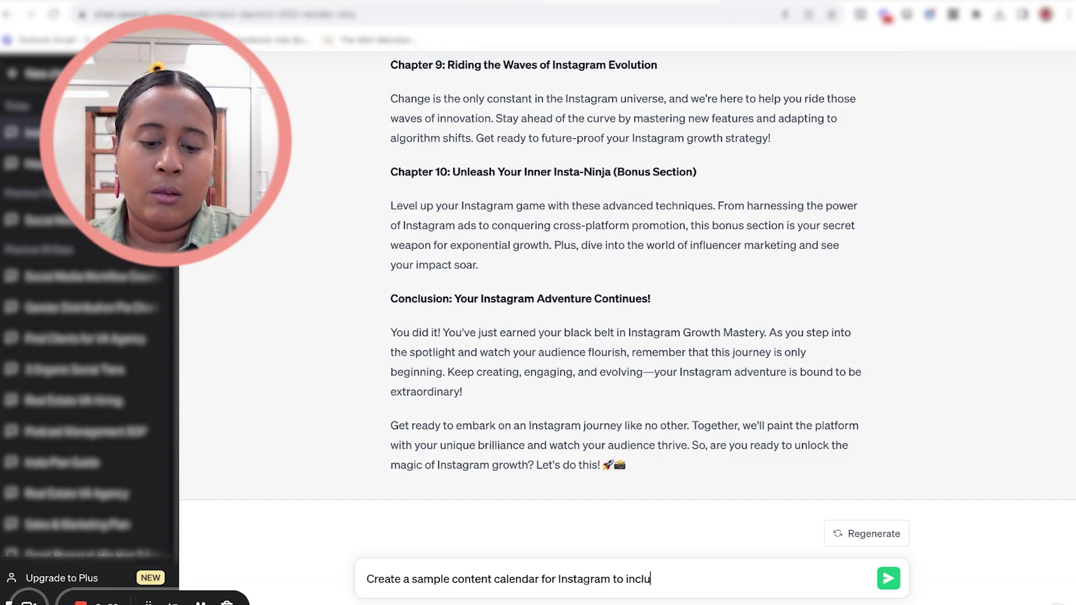
{"action": "type", "text": "de in this ebook as "}
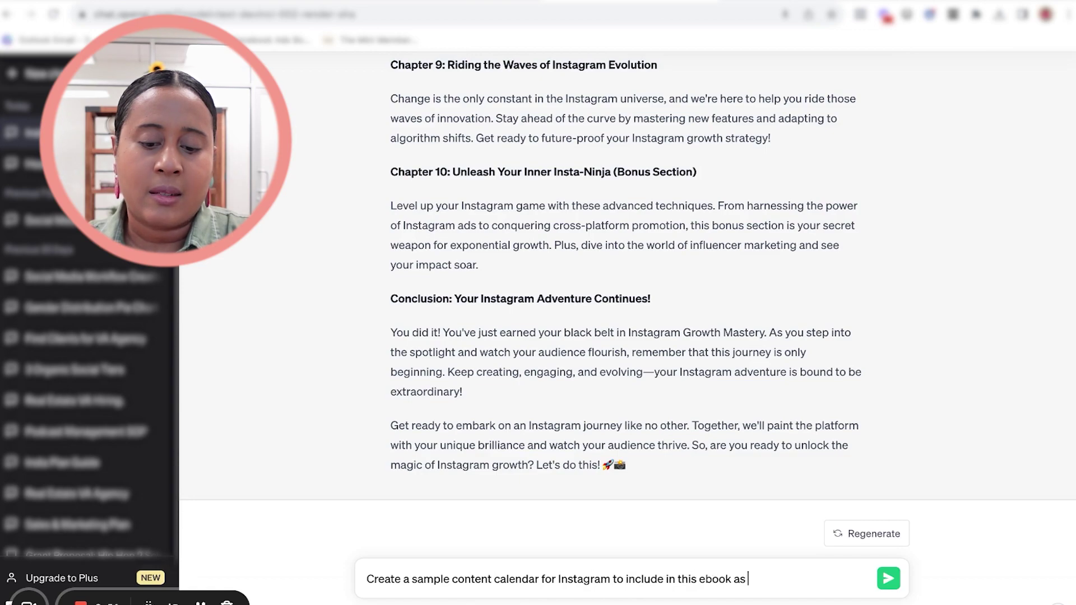
{"action": "type", "text": "an example for the reader"}
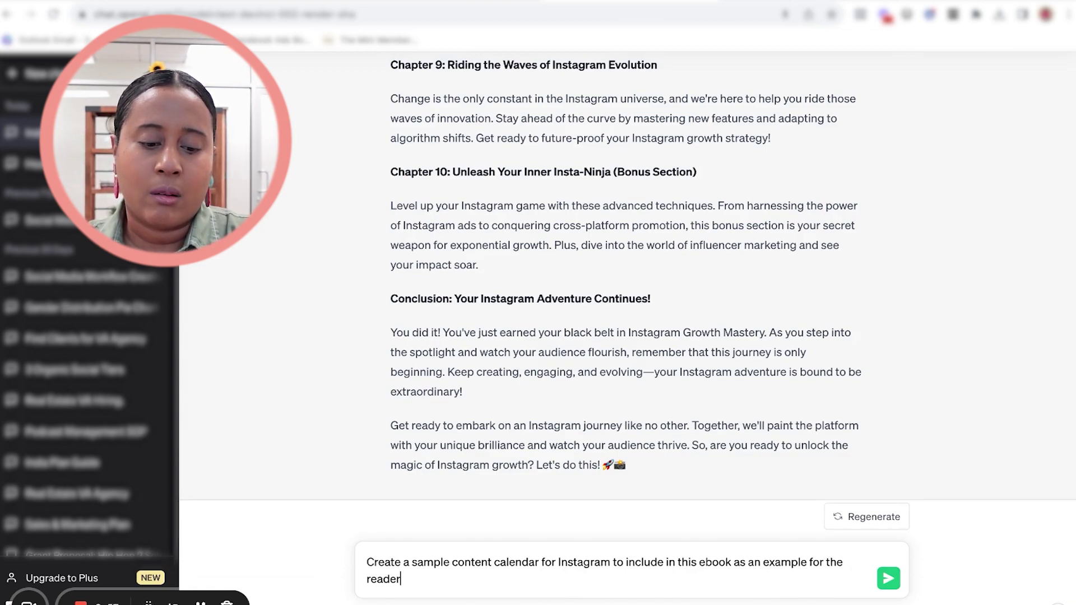
{"action": "key", "text": "Return"}
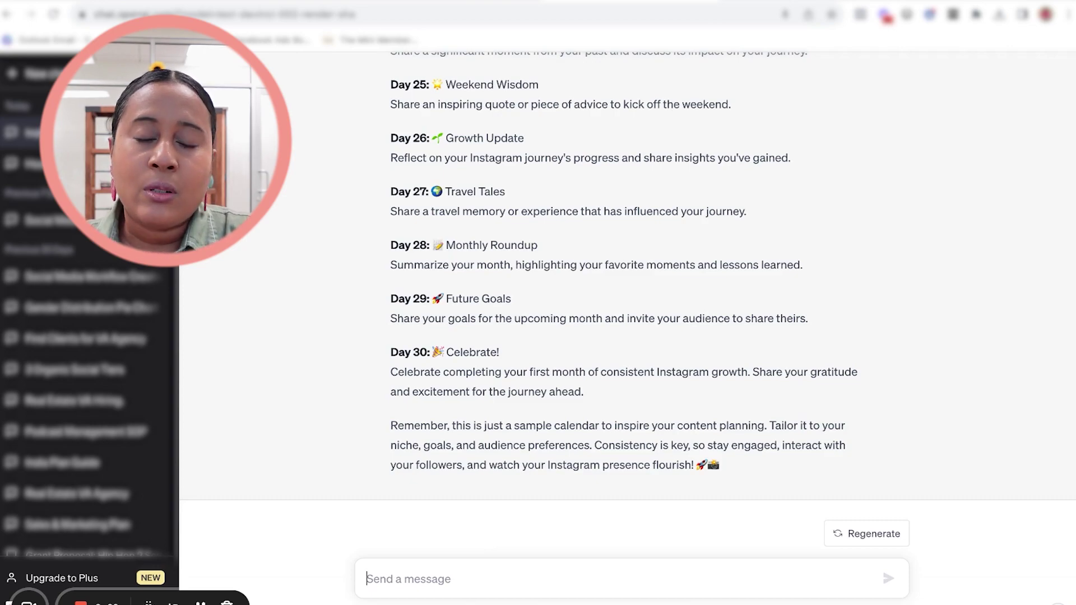
Review the sample Instagram content calendar back to its beginning and copy the whole response
{"action": "scroll", "coordinate": [627, 297], "scroll_direction": "up", "scroll_amount": 20}
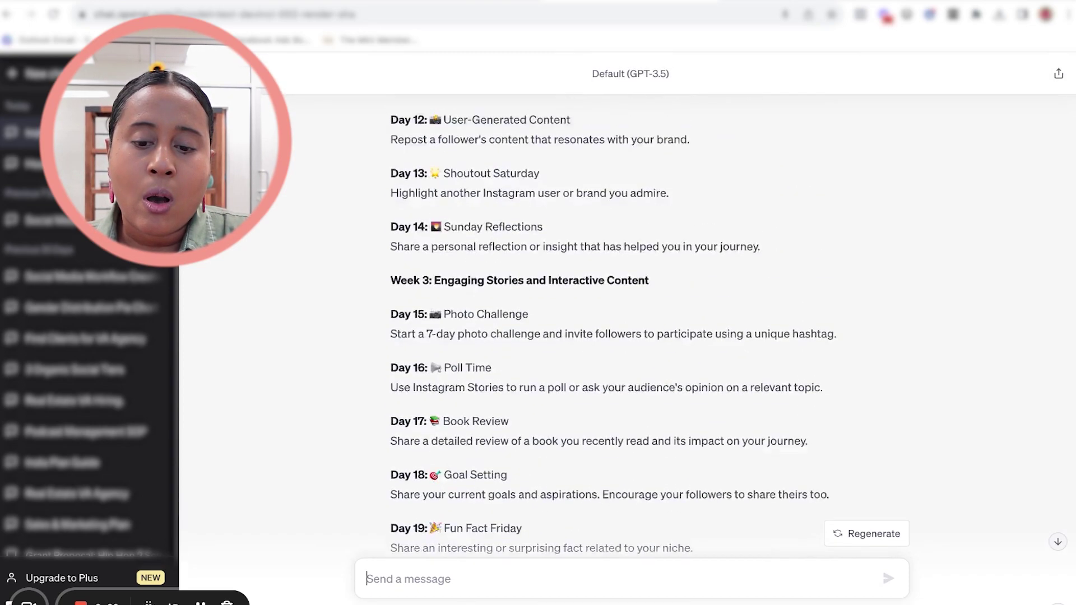
{"action": "scroll", "coordinate": [627, 297], "scroll_direction": "up", "scroll_amount": 5}
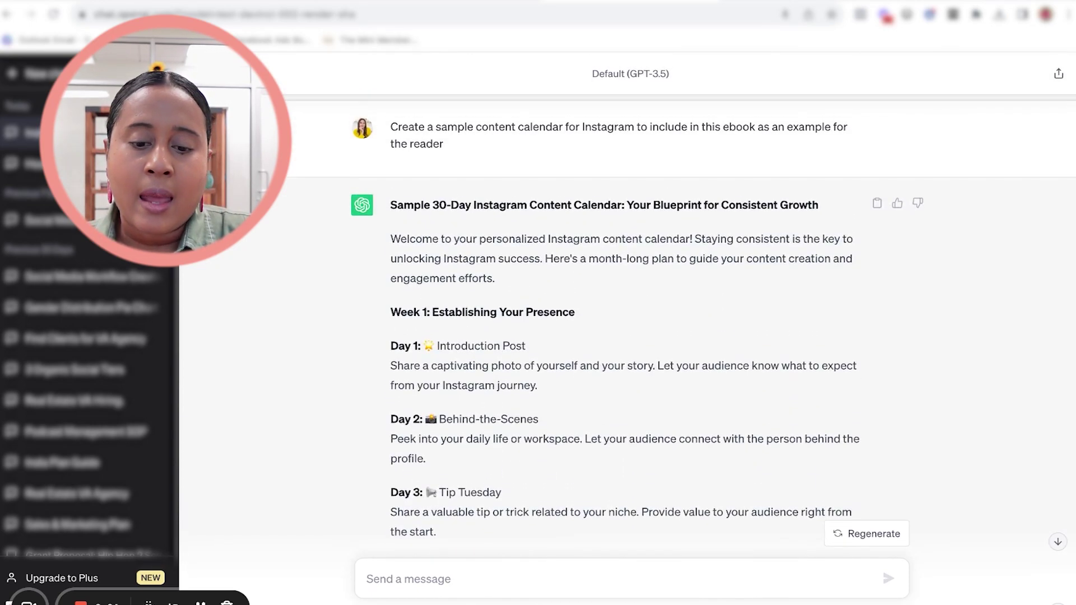
{"action": "left_click", "coordinate": [878, 206]}
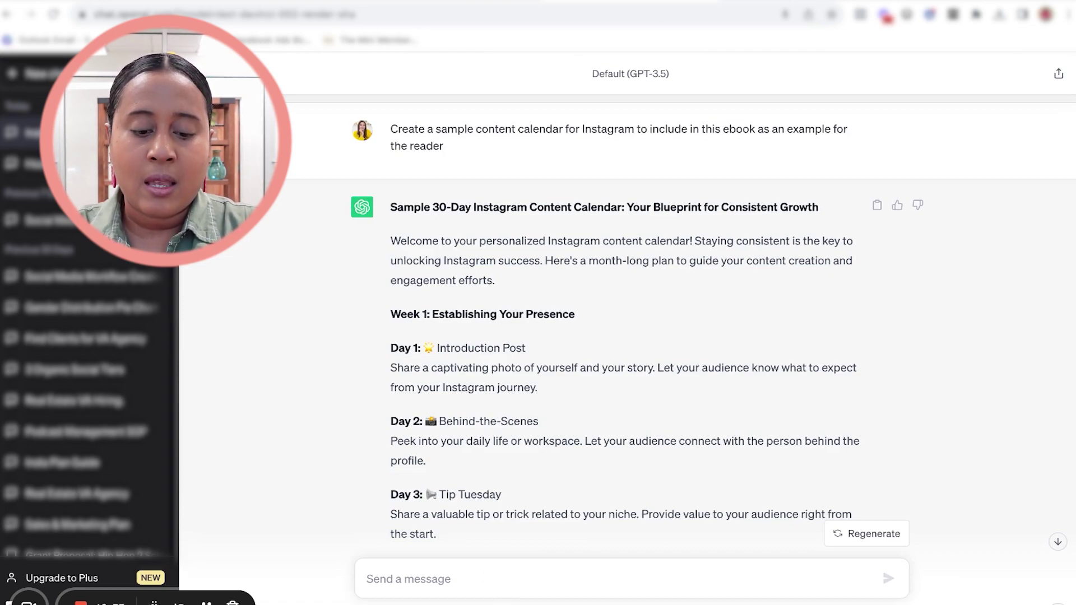
Ask "Create a course outline that one can sell for $397 and include the modules and lesson outline" and review the response from its start
{"action": "type", "text": "Create a cou"}
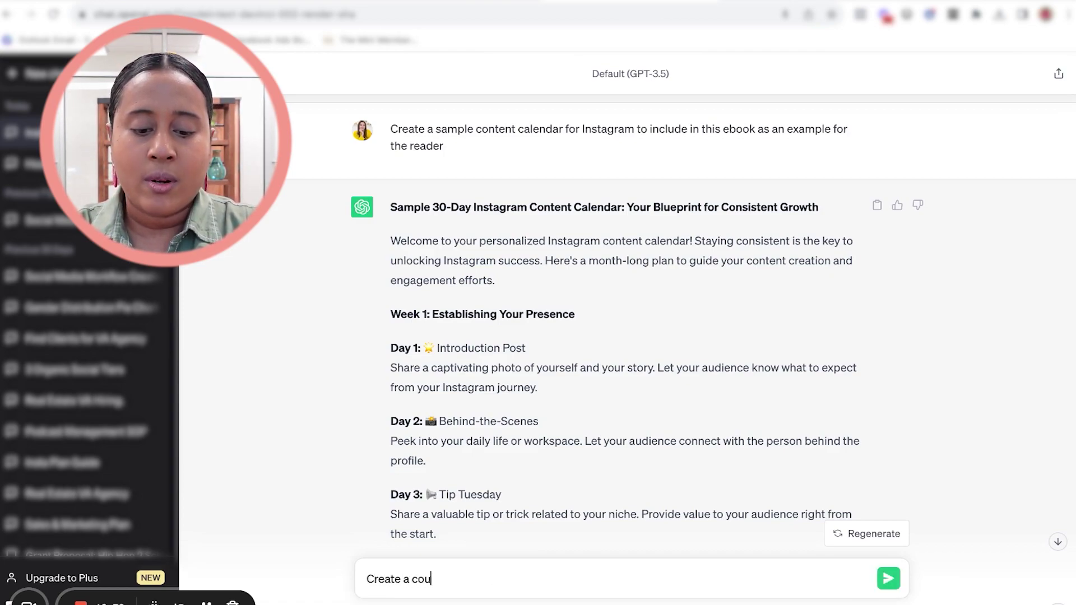
{"action": "type", "text": "rse outline that "}
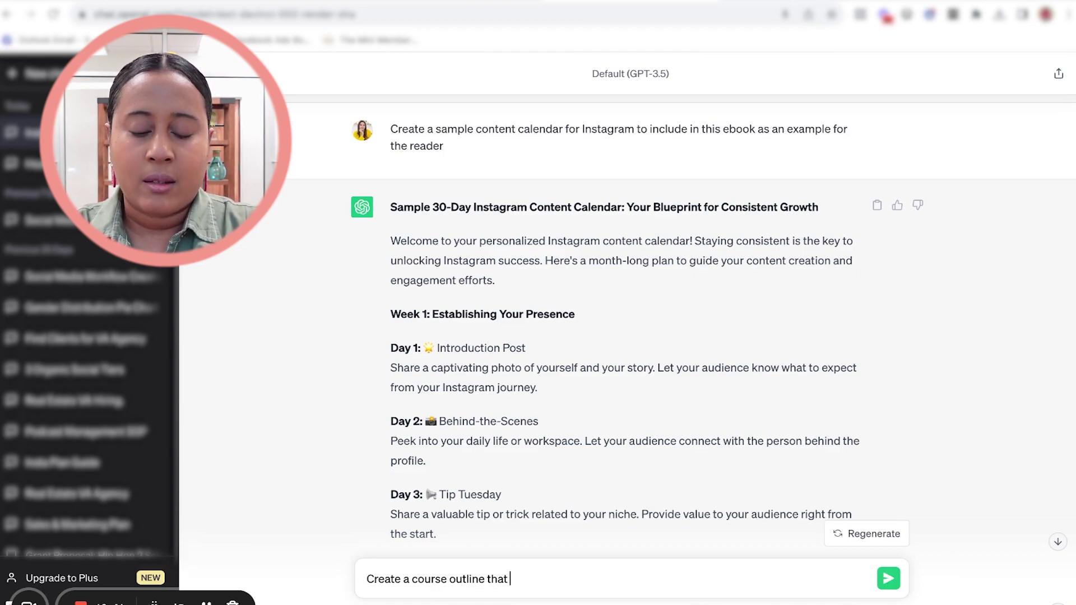
{"action": "type", "text": "one can sell for $"}
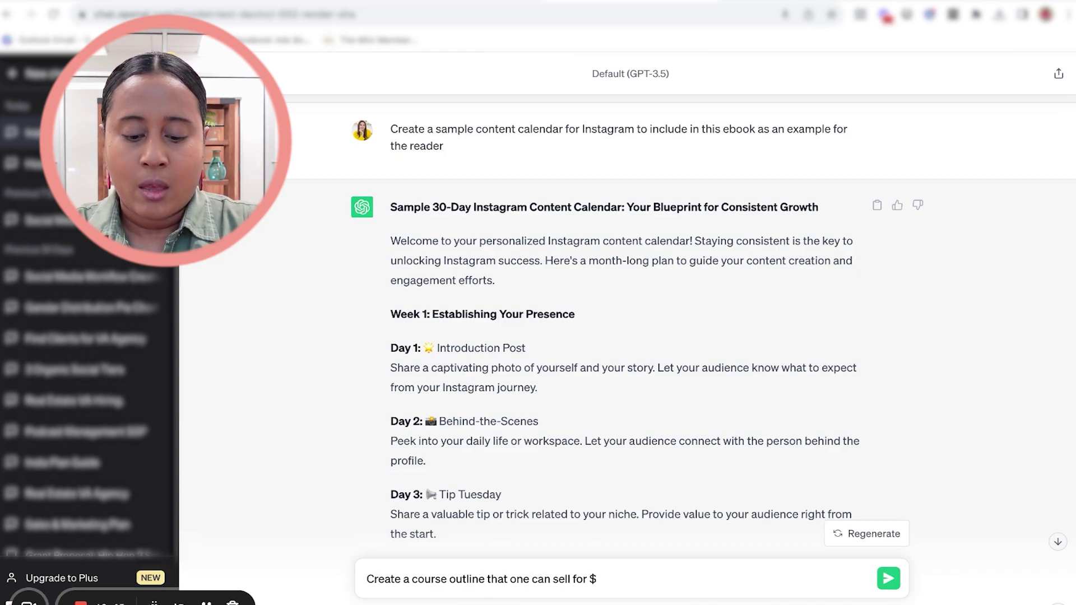
{"action": "type", "text": "397 and in"}
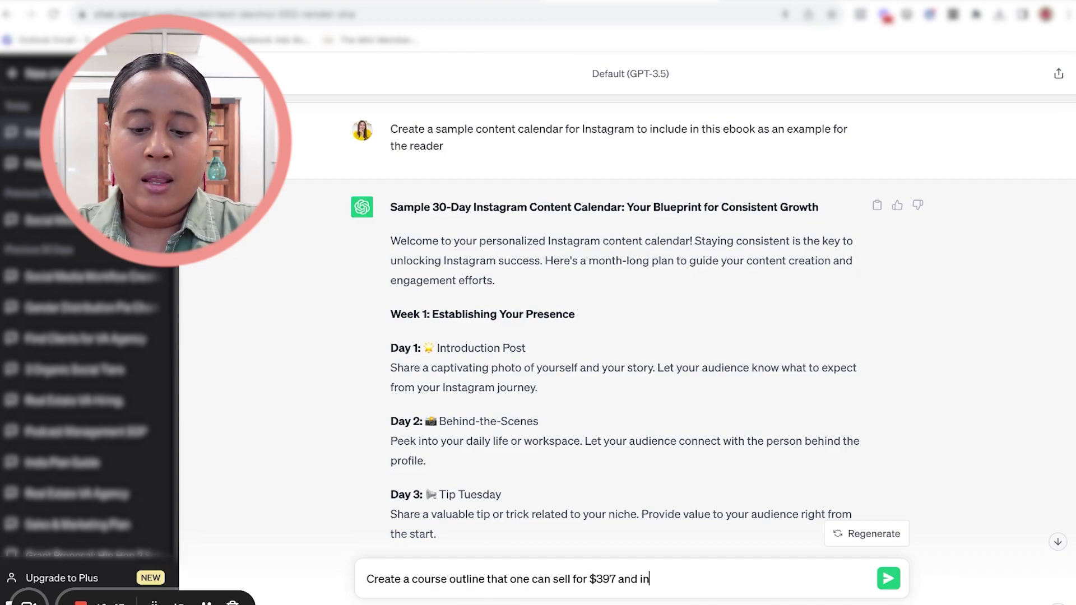
{"action": "type", "text": "clude the l modules and lesson outline"}
{"action": "key", "text": "Return"}
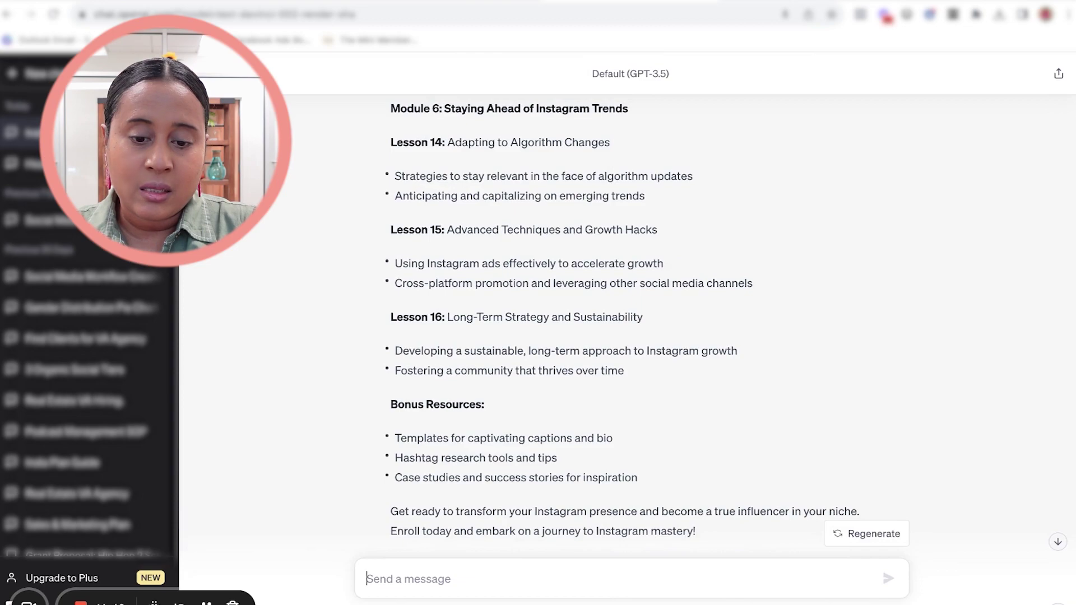
{"action": "scroll", "coordinate": [543, 340], "scroll_direction": "up", "scroll_amount": 20}
{"action": "scroll", "coordinate": [678, 308], "scroll_direction": "up", "scroll_amount": 5}
{"action": "scroll", "coordinate": [678, 308], "scroll_direction": "down", "scroll_amount": 2}
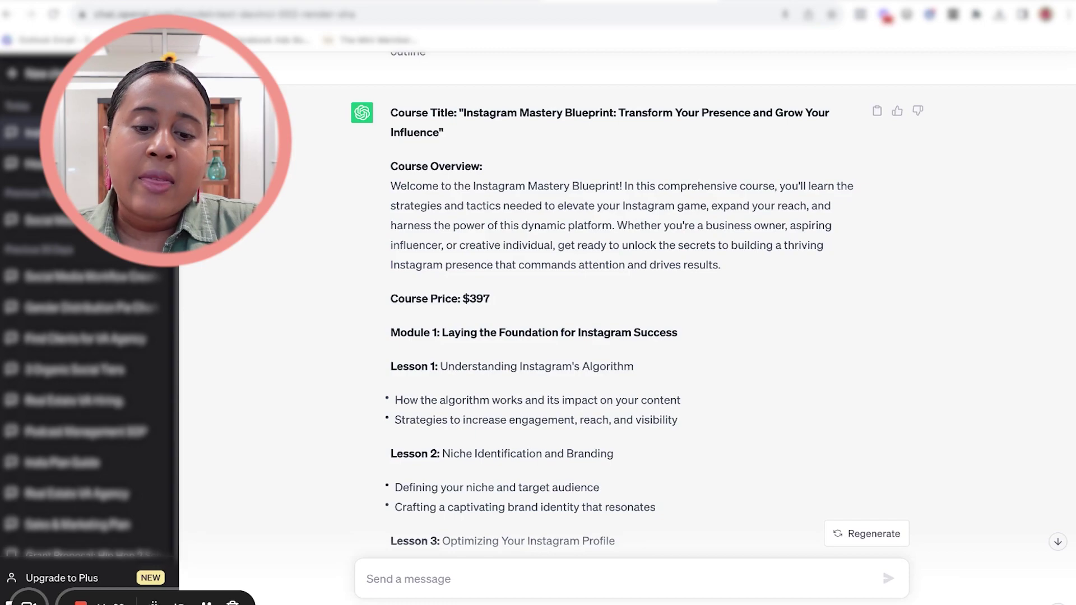
{"action": "scroll", "coordinate": [673, 305], "scroll_direction": "down", "scroll_amount": 1}
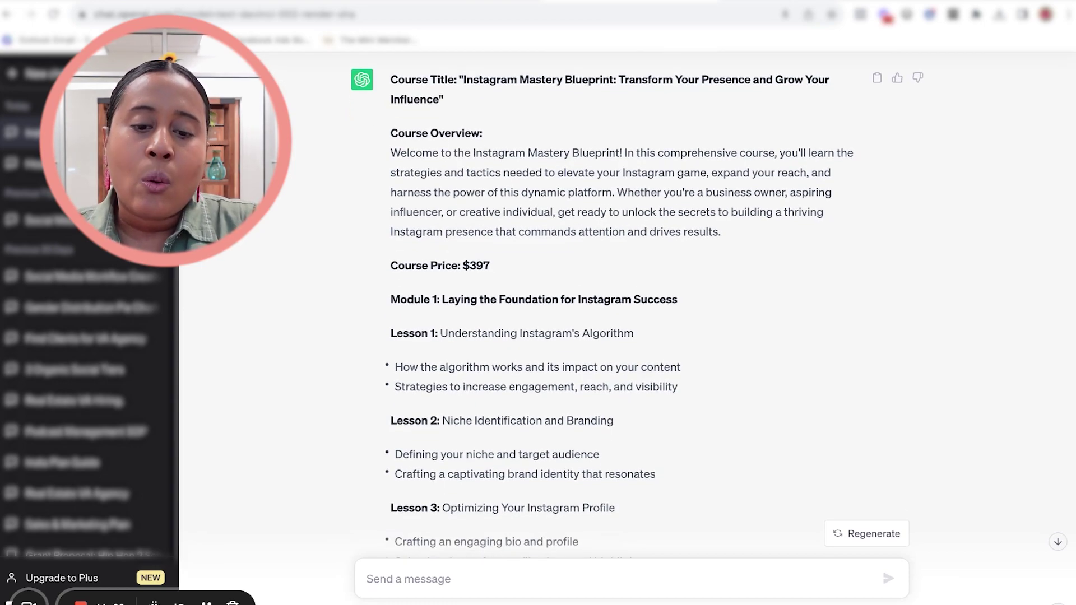